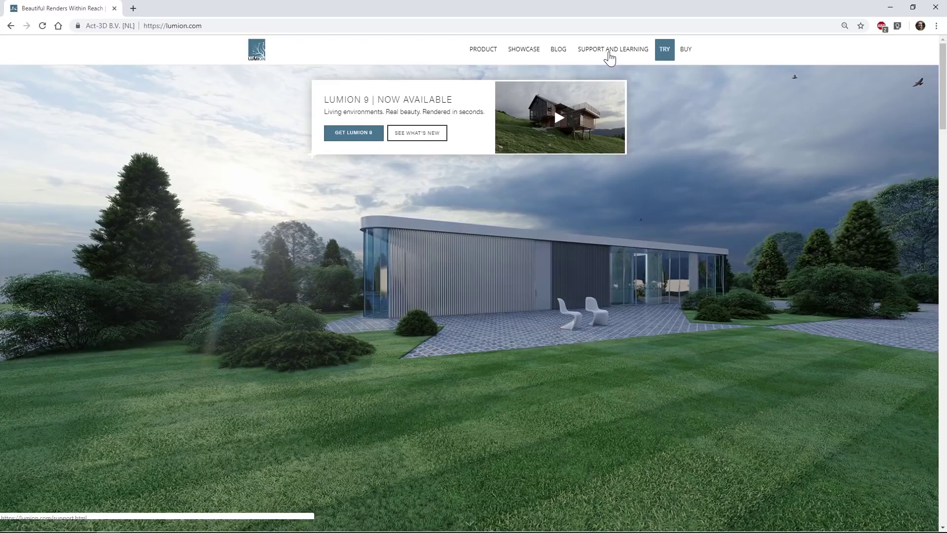
# Download Lumion LiveSync for Vectorworks 2019 SP3 from the plug-in downloads in Lumion's Support and Learning area
pyautogui.click(610, 50)
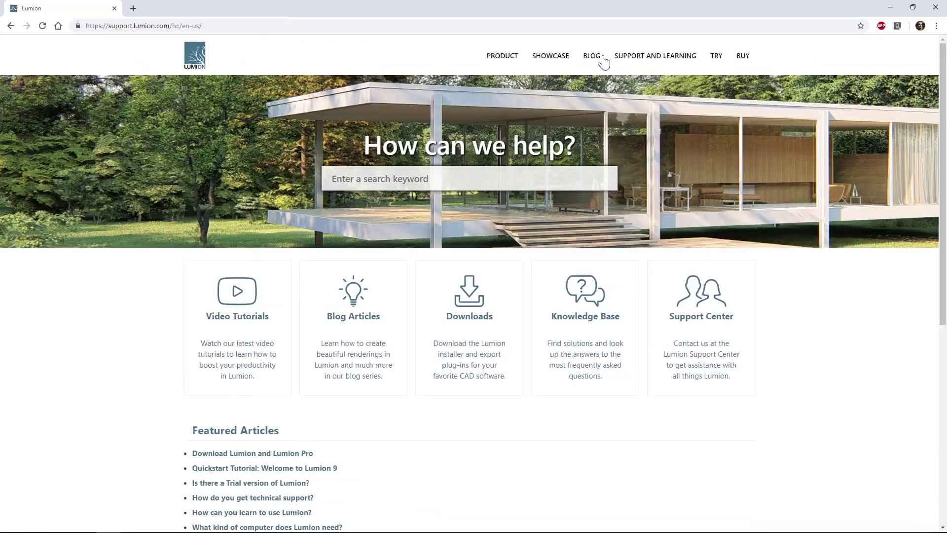
pyautogui.click(472, 292)
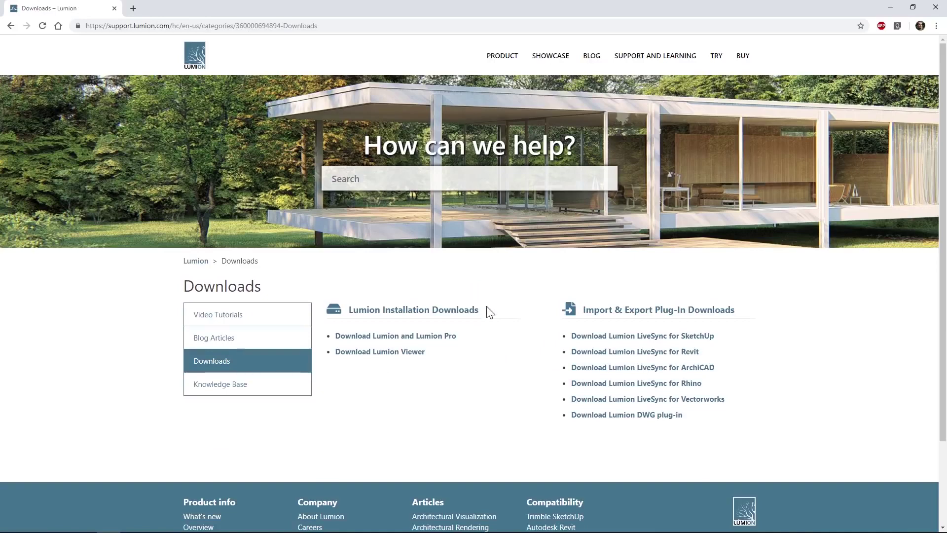
pyautogui.click(588, 400)
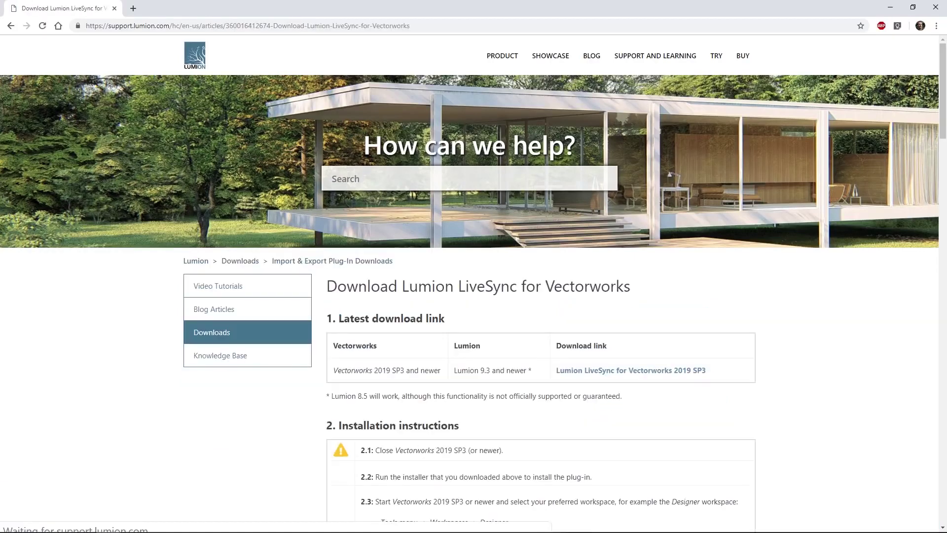
pyautogui.click(657, 374)
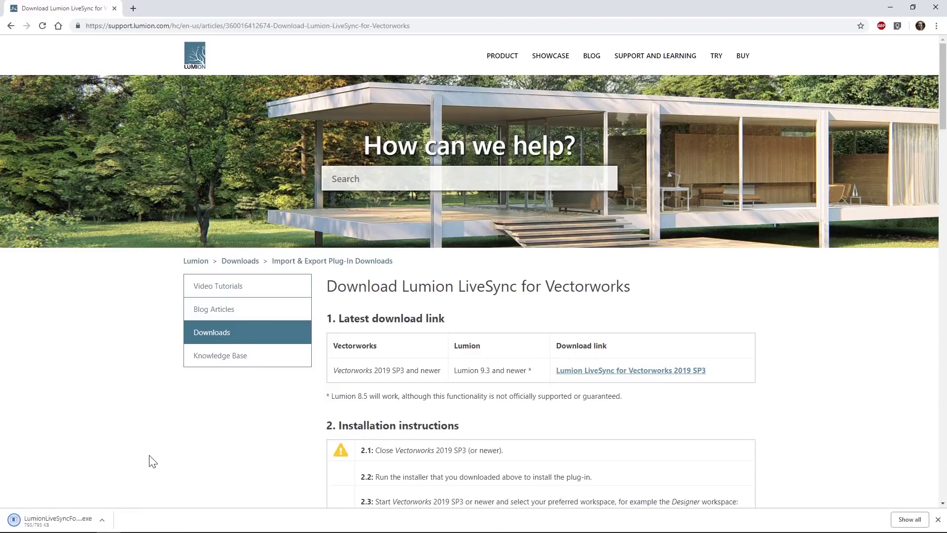
# Run the downloaded installer and install the Lumion LiveSync for Vectorworks plug-in through its setup wizard
pyautogui.click(64, 524)
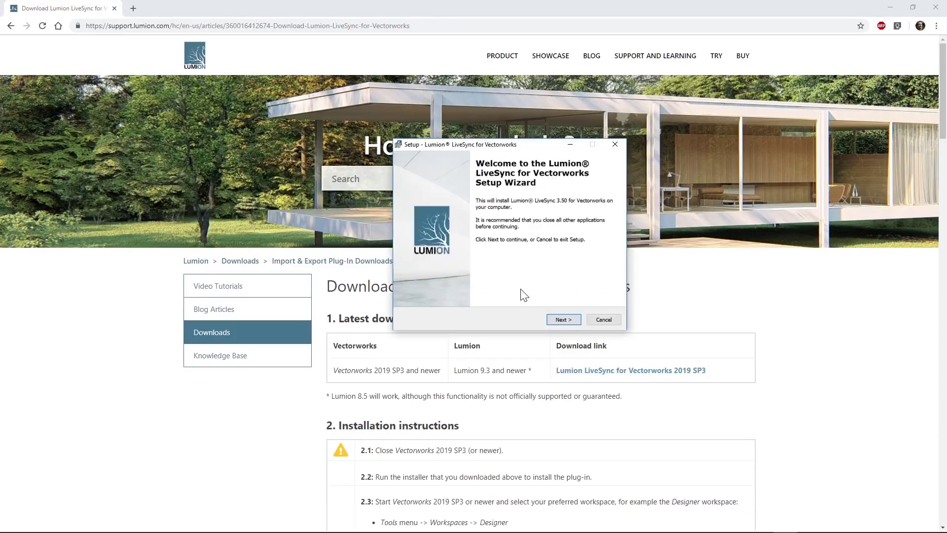
pyautogui.click(562, 320)
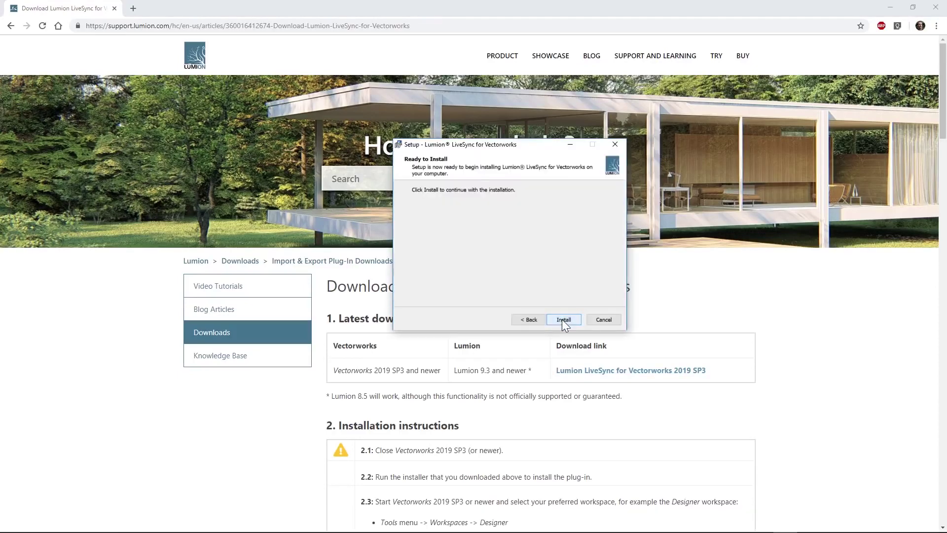
pyautogui.click(562, 319)
pyautogui.click(562, 320)
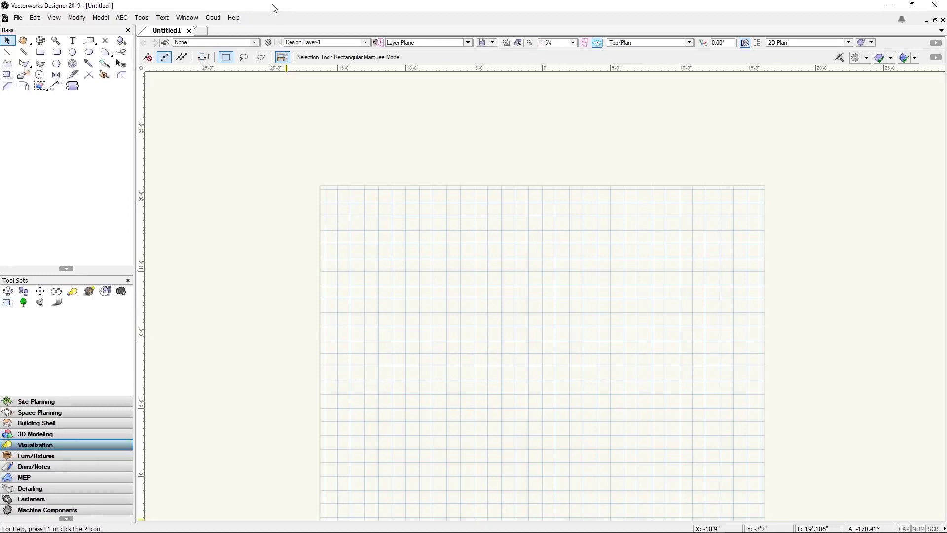
# In Vectorworks, add the Rendering tool Lumion LiveSync before Selection in the Architect workspace's Basic View/Draw set, and view the tool's modes
pyautogui.click(144, 19)
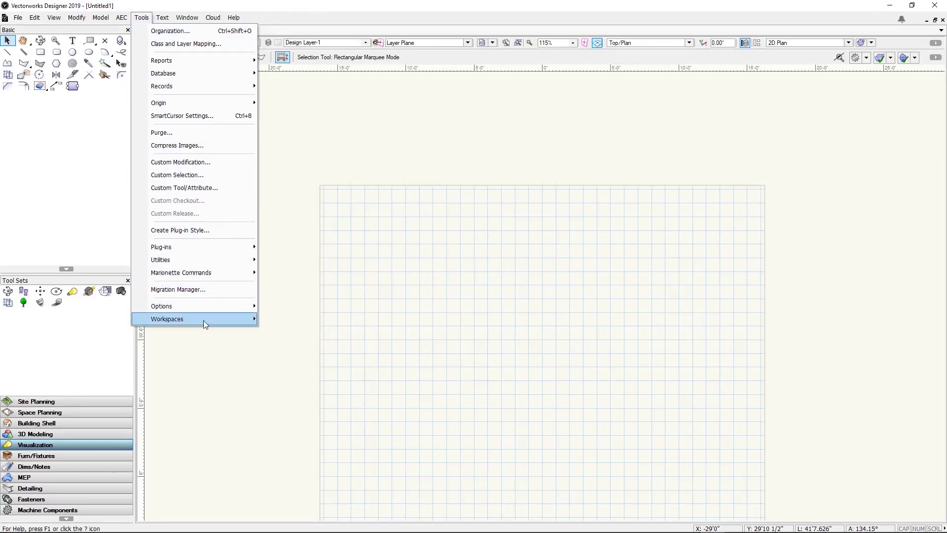
pyautogui.moveTo(203, 323)
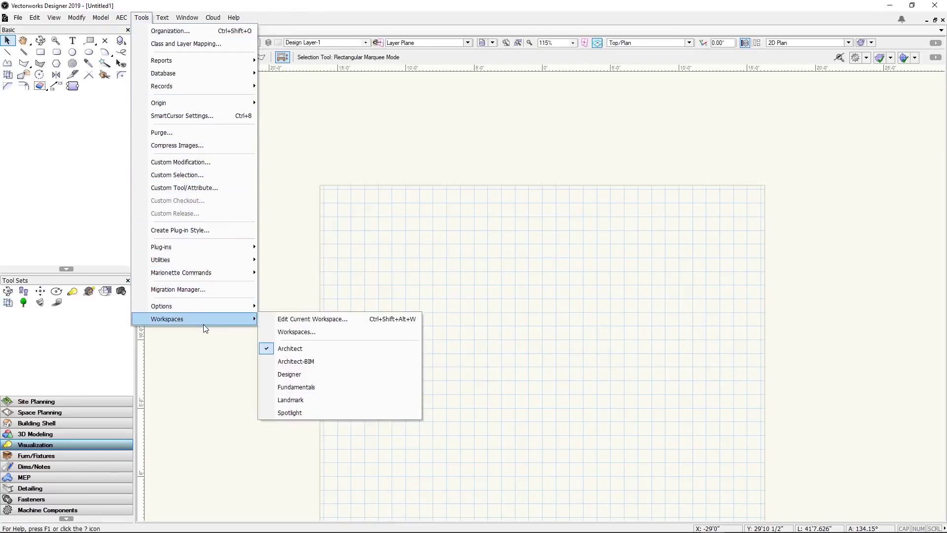
pyautogui.click(292, 319)
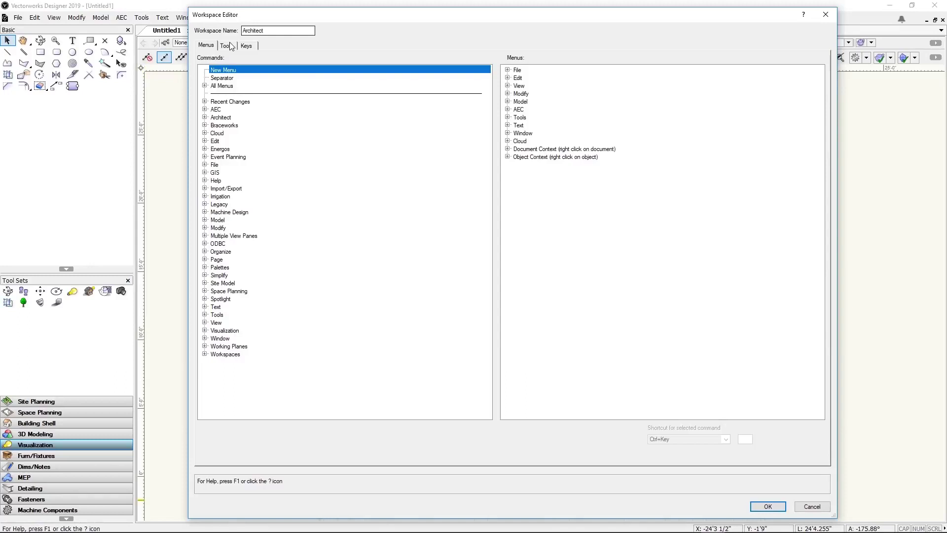
pyautogui.click(229, 46)
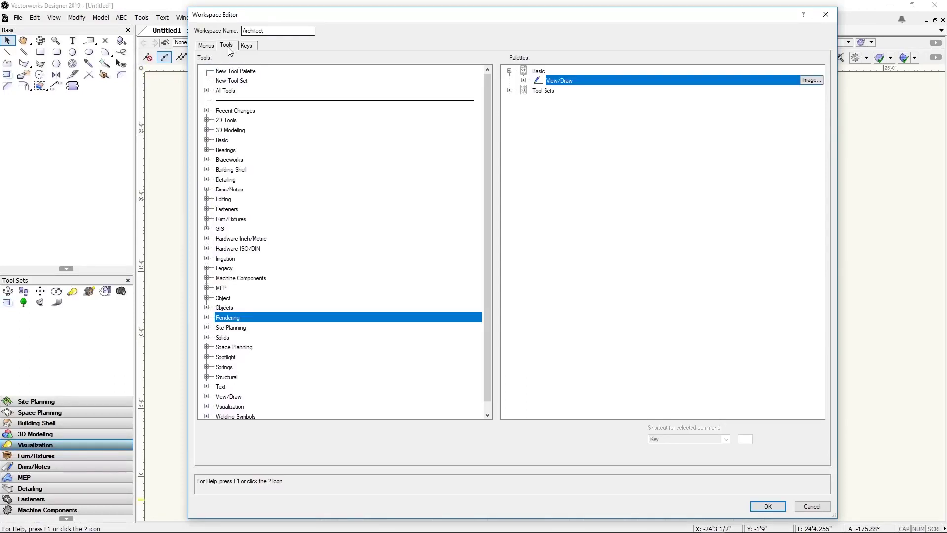
pyautogui.click(206, 318)
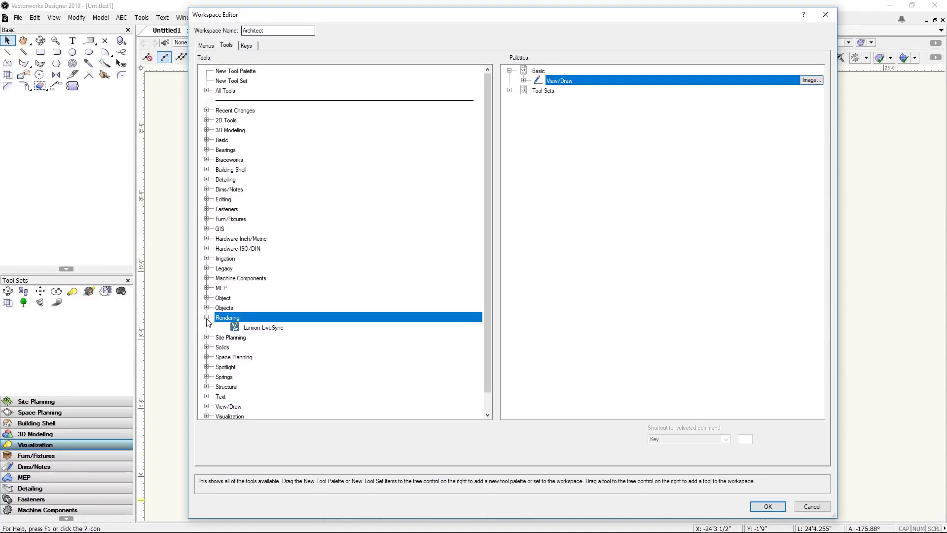
pyautogui.click(252, 328)
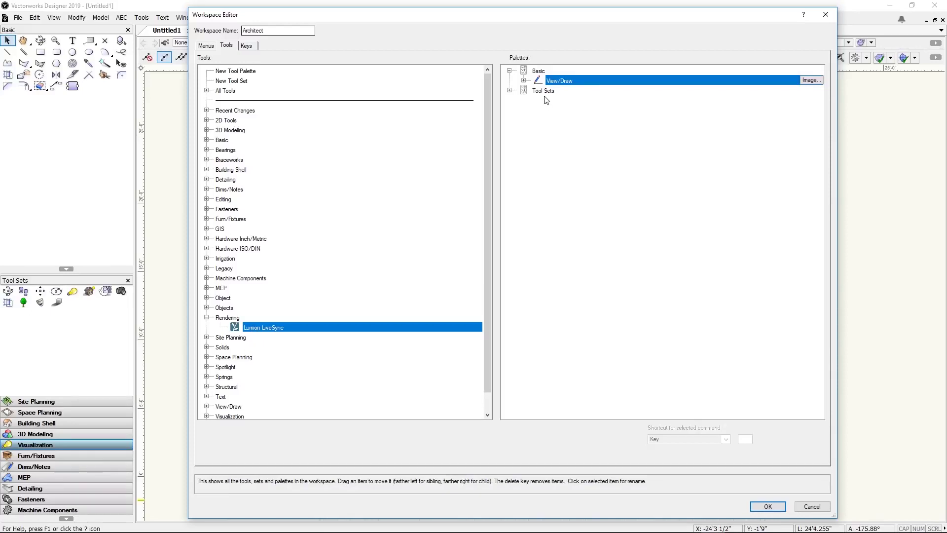
pyautogui.click(523, 81)
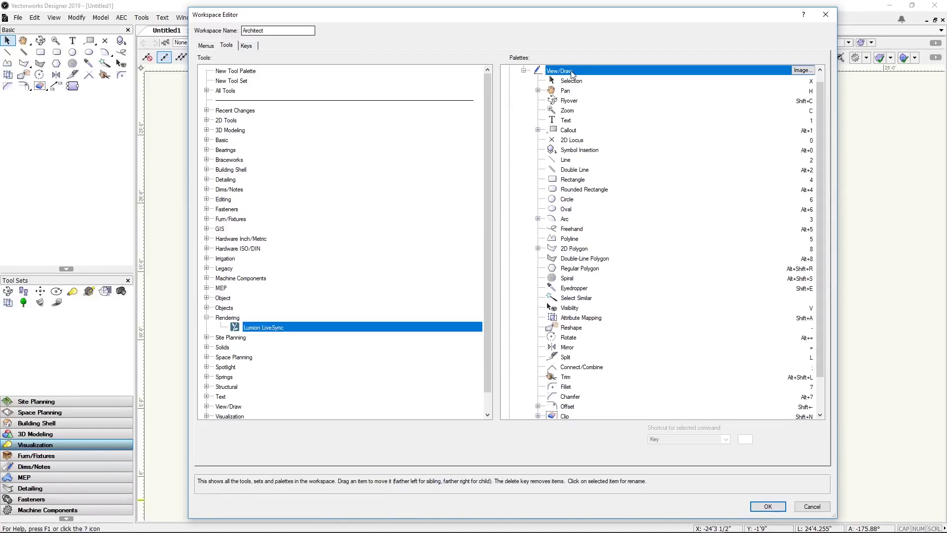
pyautogui.moveTo(284, 328)
pyautogui.mouseDown()
pyautogui.moveTo(496, 236)
pyautogui.moveTo(562, 127)
pyautogui.moveTo(574, 80)
pyautogui.mouseUp()
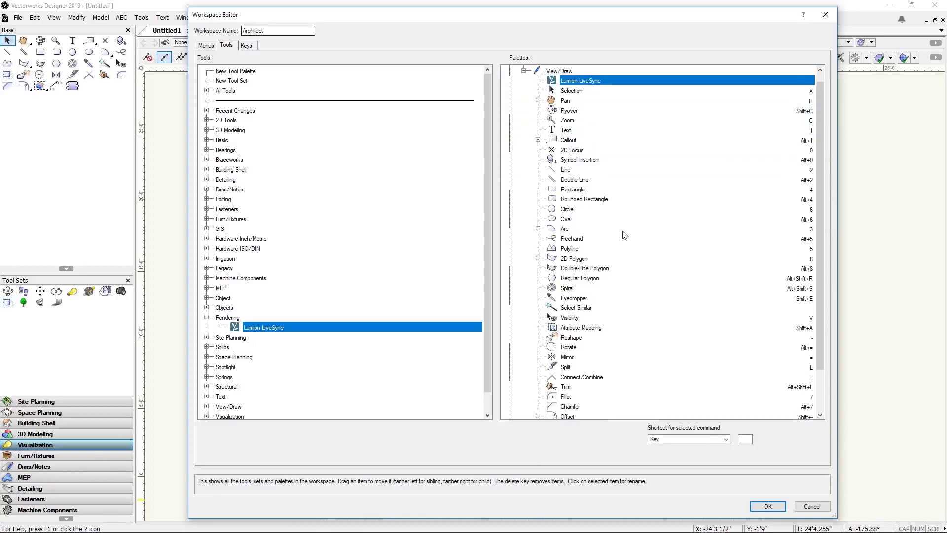
pyautogui.click(766, 507)
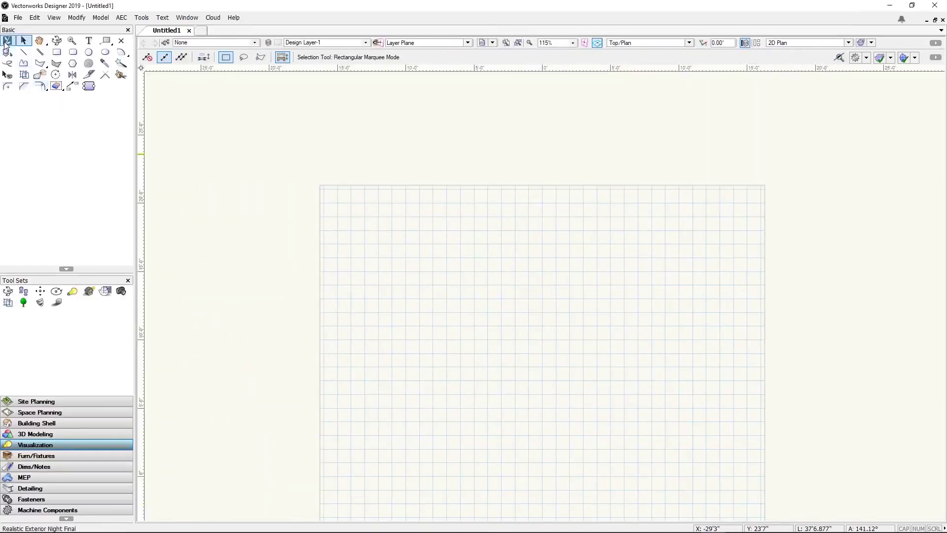
pyautogui.click(7, 41)
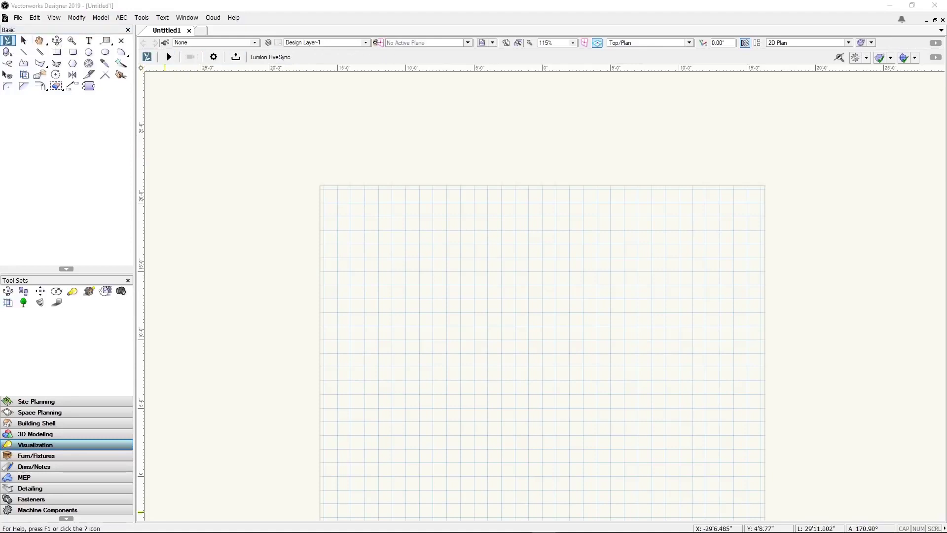
pyautogui.click(23, 41)
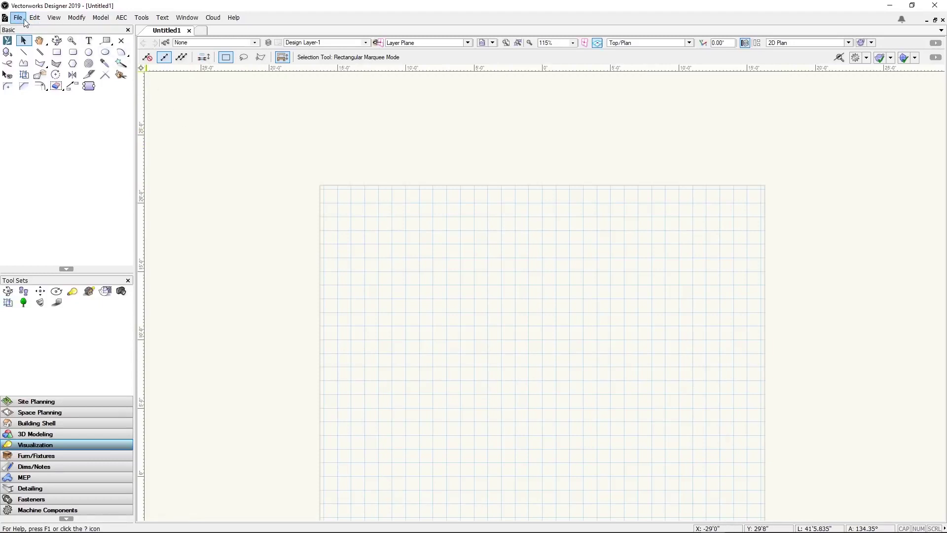
# Add the Export Lumion COLLADA file (3D only) command above Export 3DS among the Architect workspace's File Export commands, and check the edited menu
pyautogui.click(140, 20)
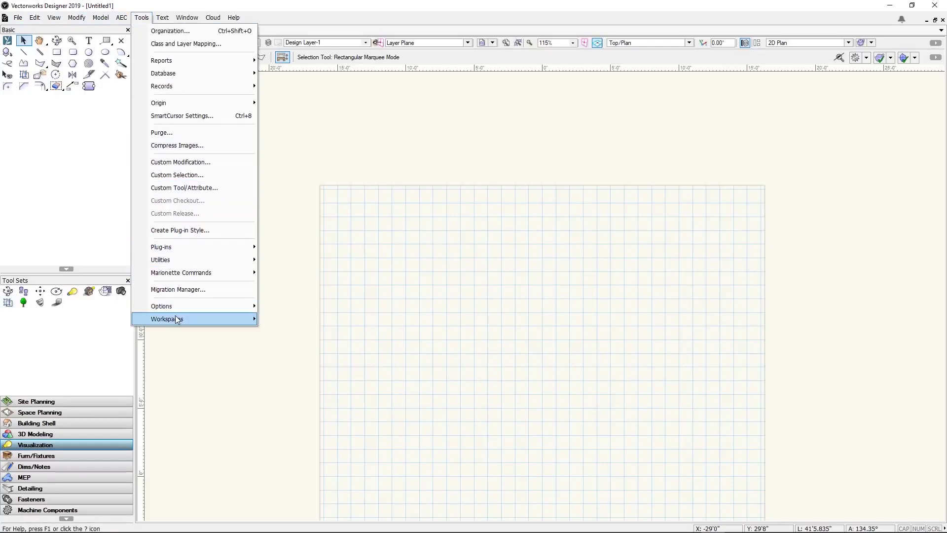
pyautogui.moveTo(176, 319)
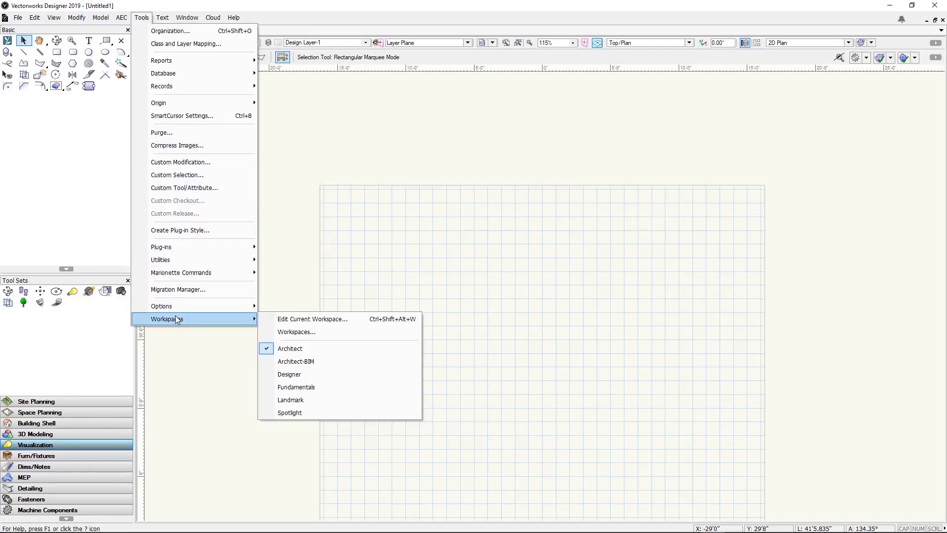
pyautogui.click(288, 319)
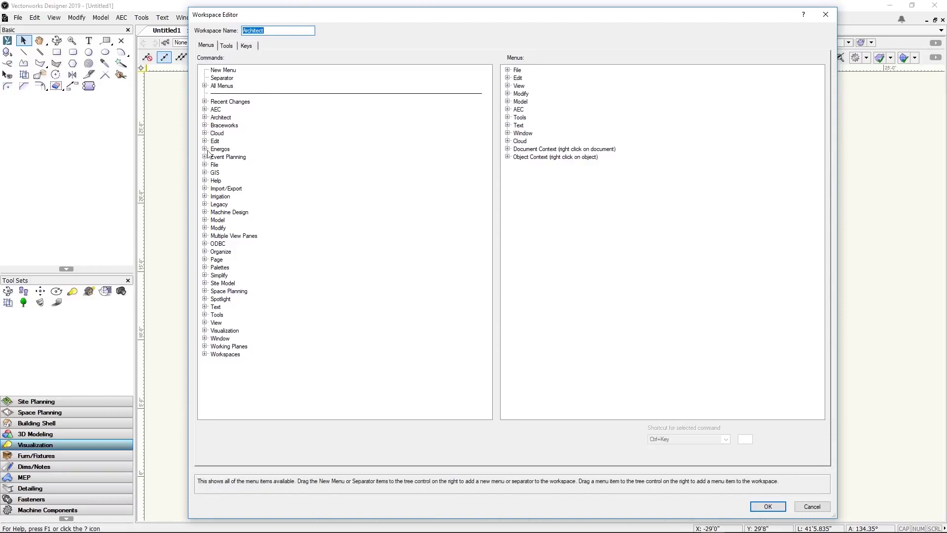
pyautogui.click(204, 189)
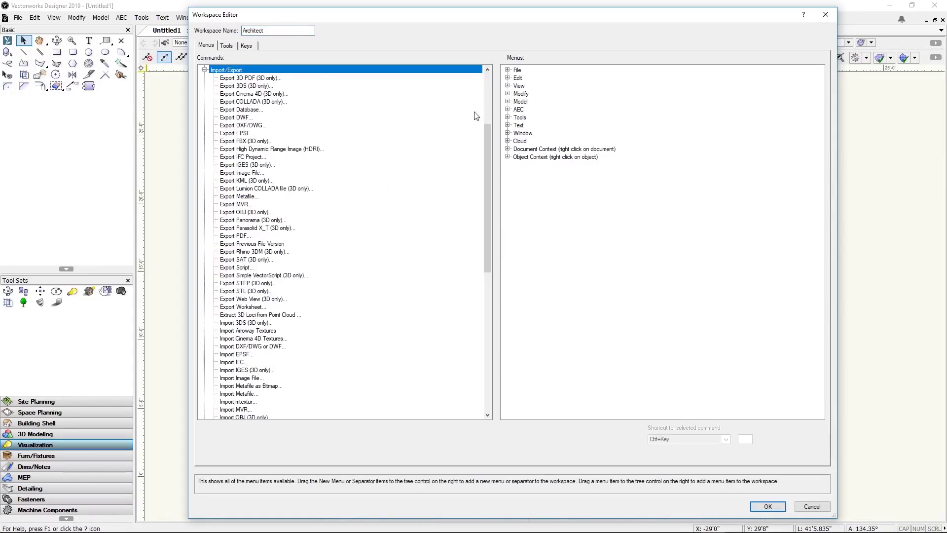
pyautogui.click(507, 70)
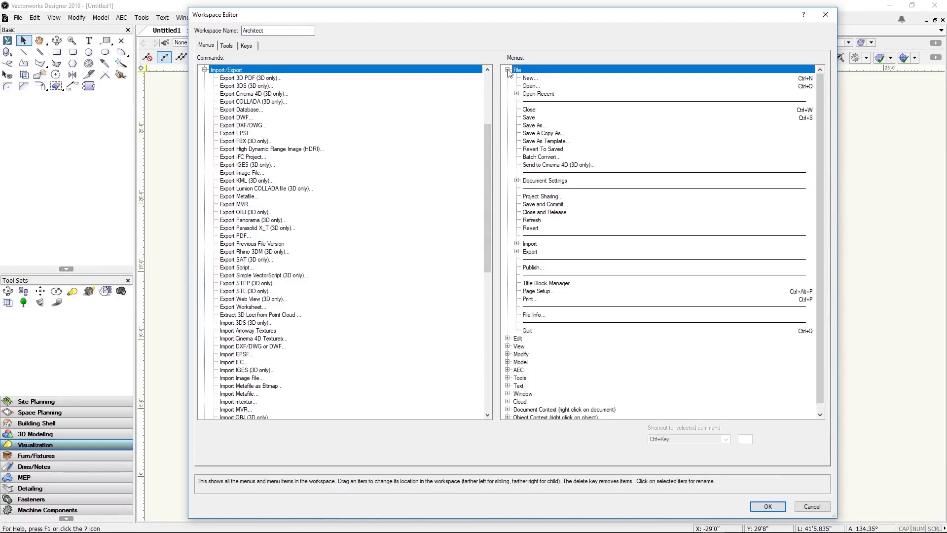
pyautogui.click(516, 252)
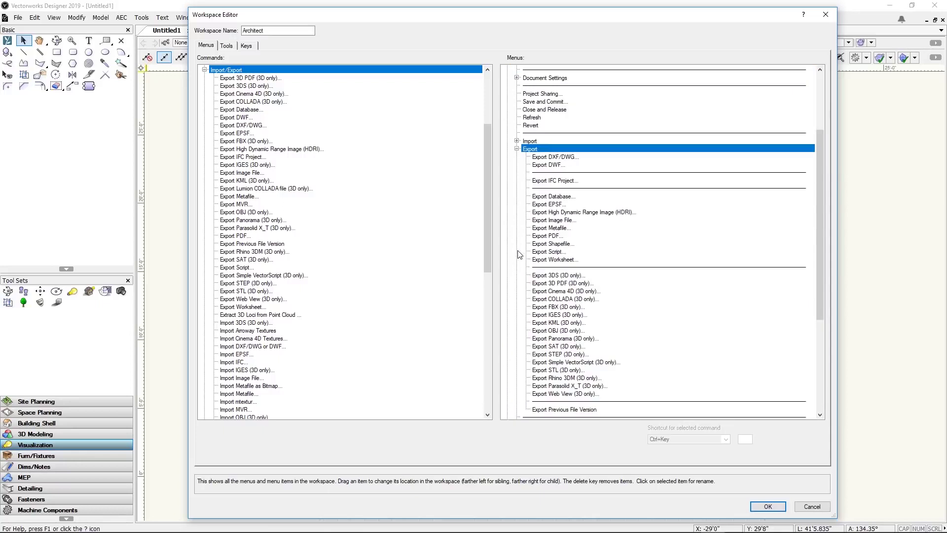
pyautogui.click(233, 189)
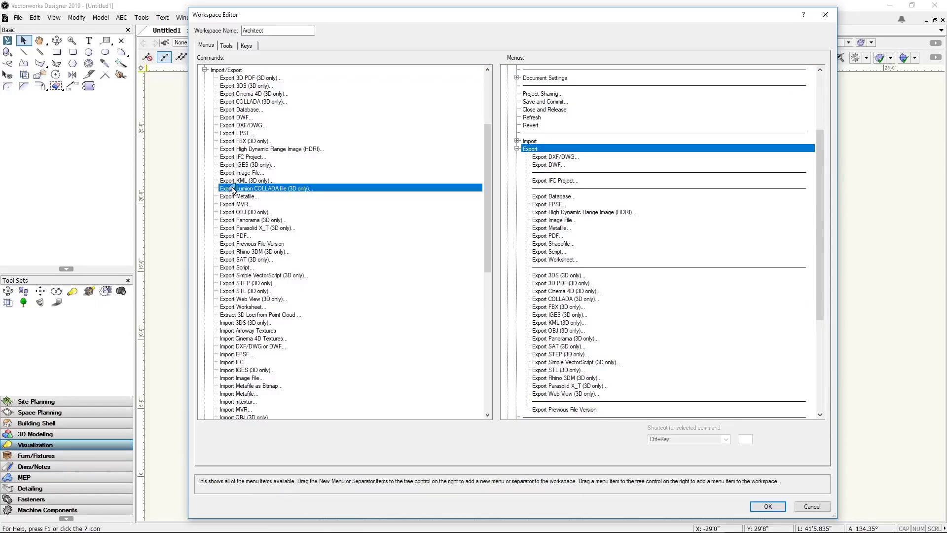
pyautogui.moveTo(233, 189); pyautogui.dragTo(570, 273)
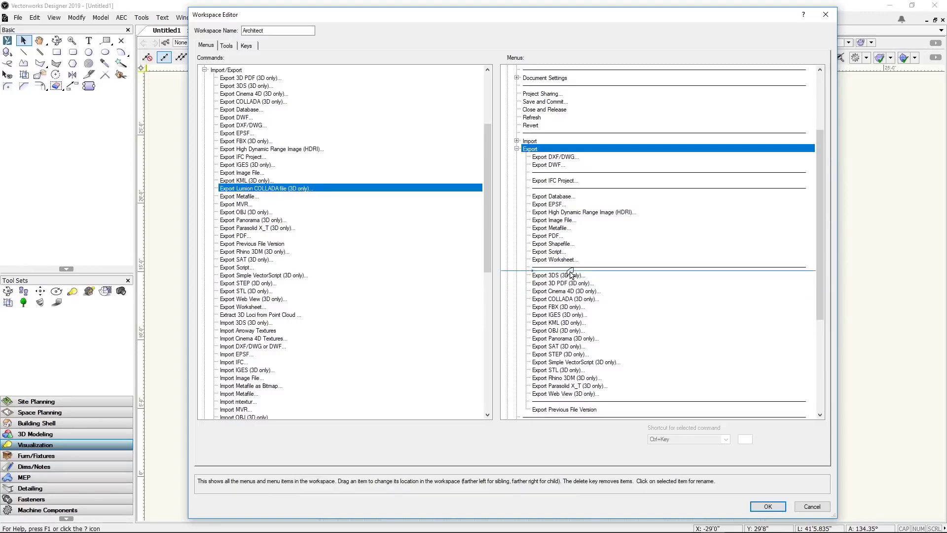
pyautogui.moveTo(570, 274); pyautogui.dragTo(570, 274)
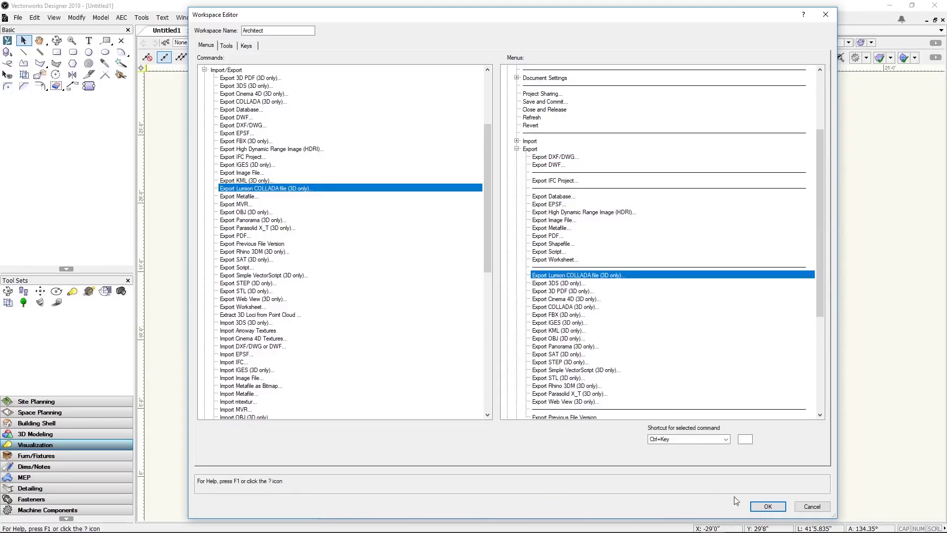
pyautogui.click(764, 506)
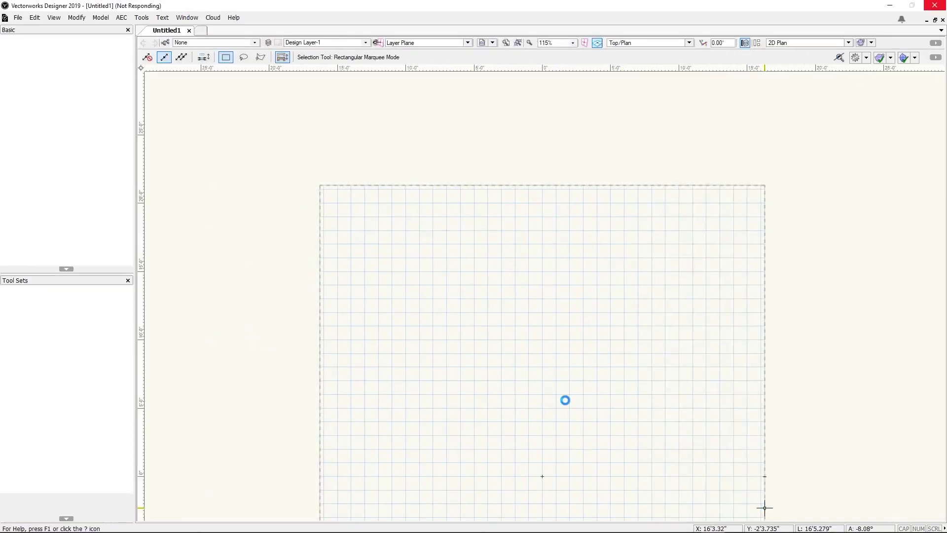
pyautogui.click(17, 19)
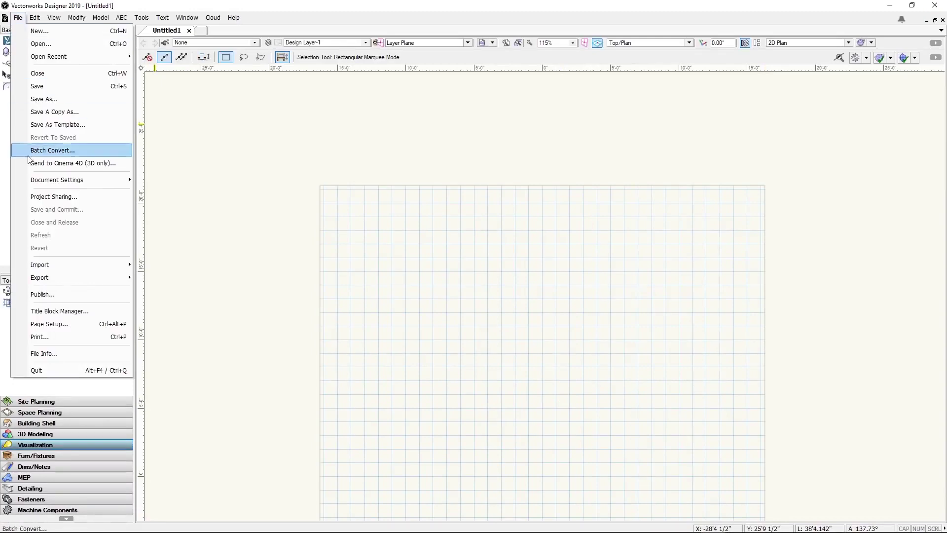
pyautogui.moveTo(59, 278)
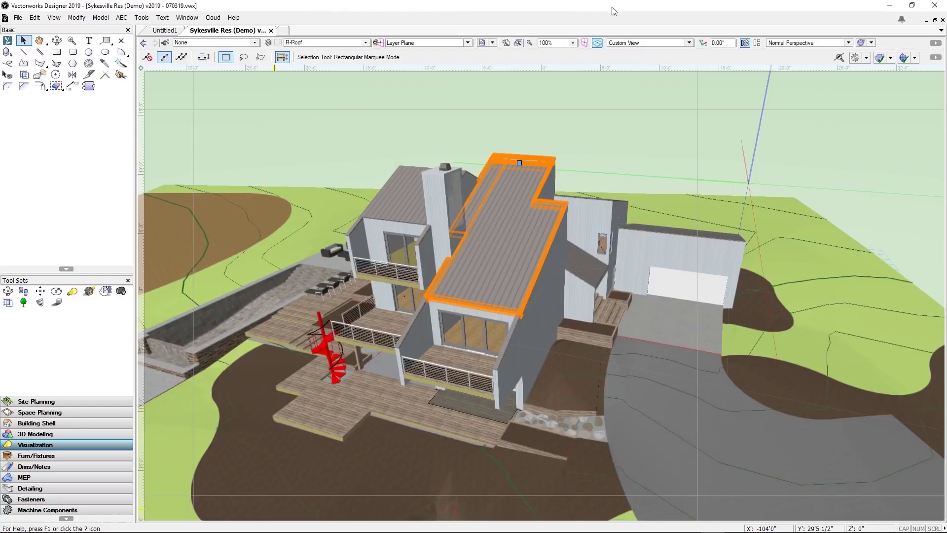
# Arrange the Vectorworks and Lumion windows side by side and start a Lumion scene from the flat grass field with a blue sky
pyautogui.moveTo(610, 11); pyautogui.dragTo(0, 20)
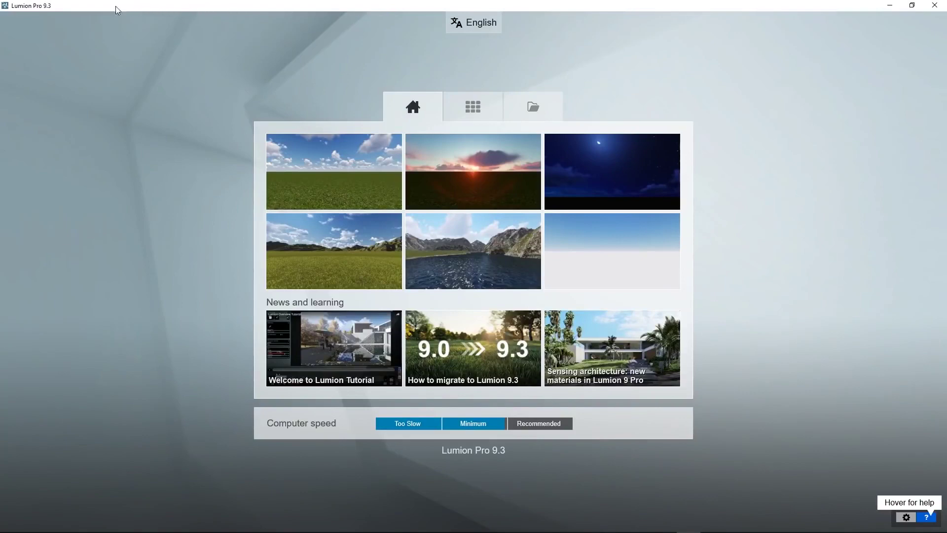
pyautogui.moveTo(192, 32)
pyautogui.mouseDown()
pyautogui.moveTo(430, 36)
pyautogui.moveTo(596, 15)
pyautogui.moveTo(944, 30)
pyautogui.mouseUp()
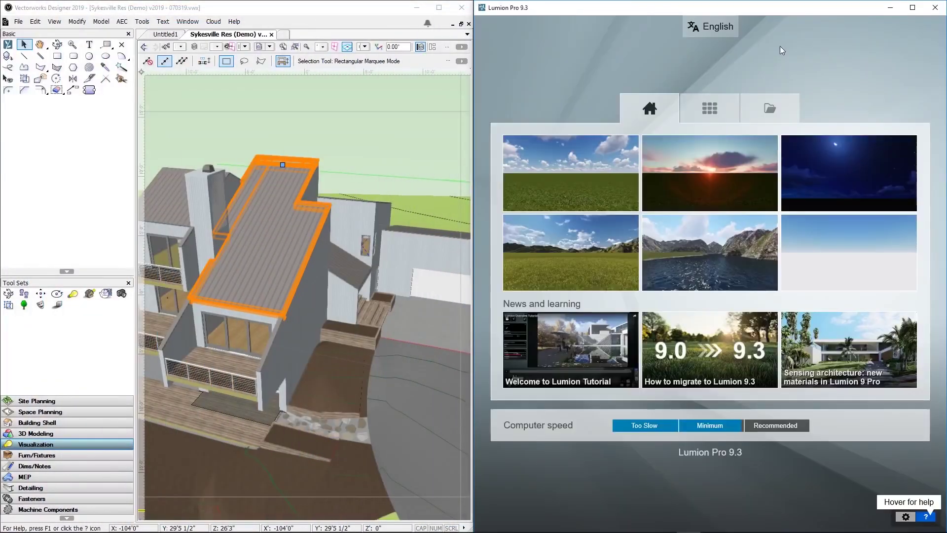
pyautogui.click(554, 165)
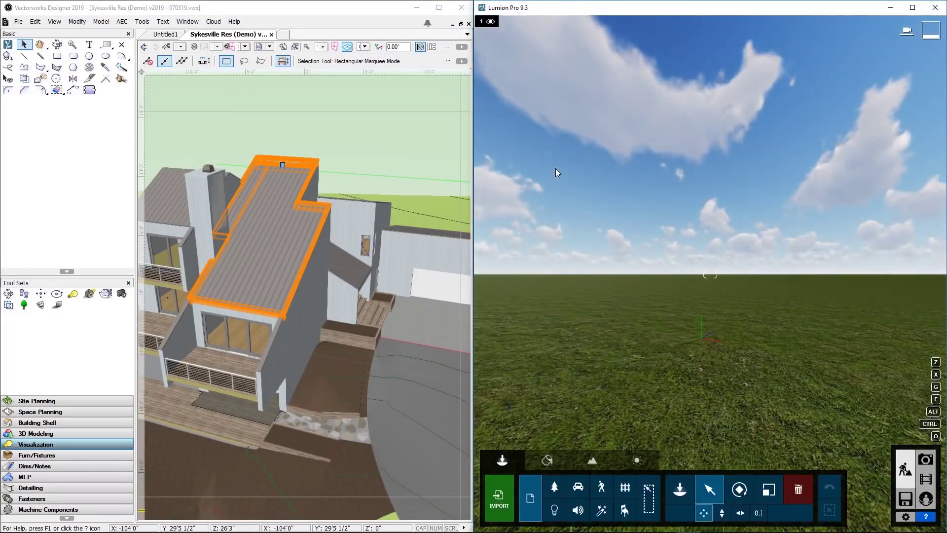
# In Vectorworks, activate the Lumion LiveSync tool and turn on LiveSync, and view the whole synced house and site in Lumion
pyautogui.click(188, 13)
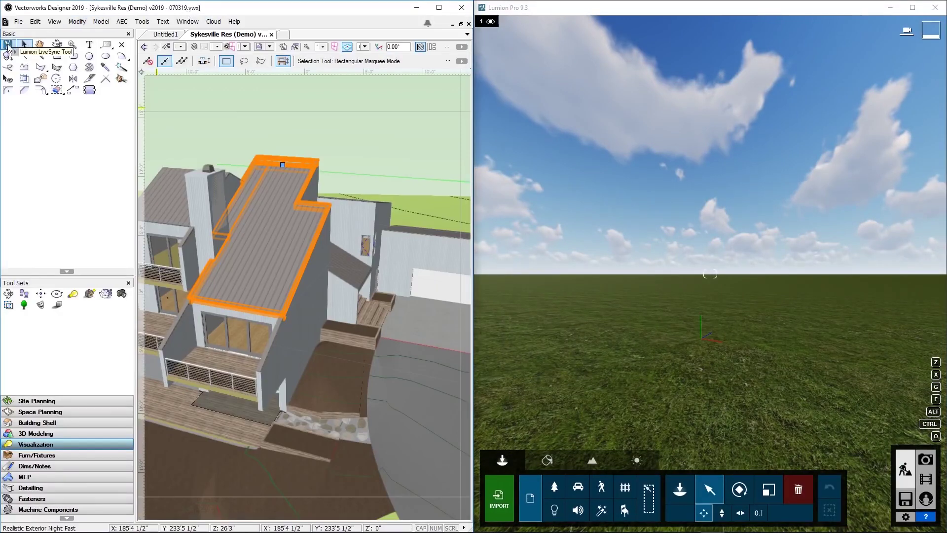
pyautogui.click(7, 45)
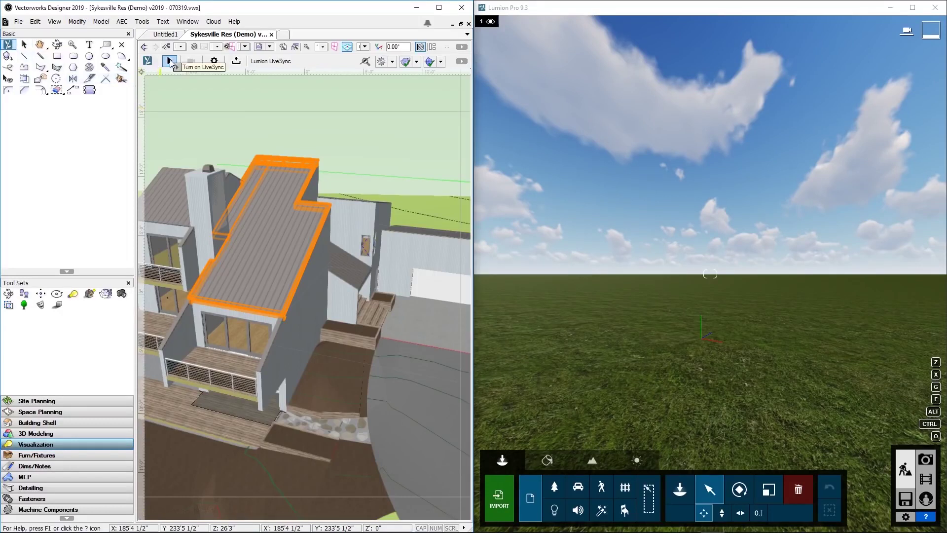
pyautogui.click(170, 61)
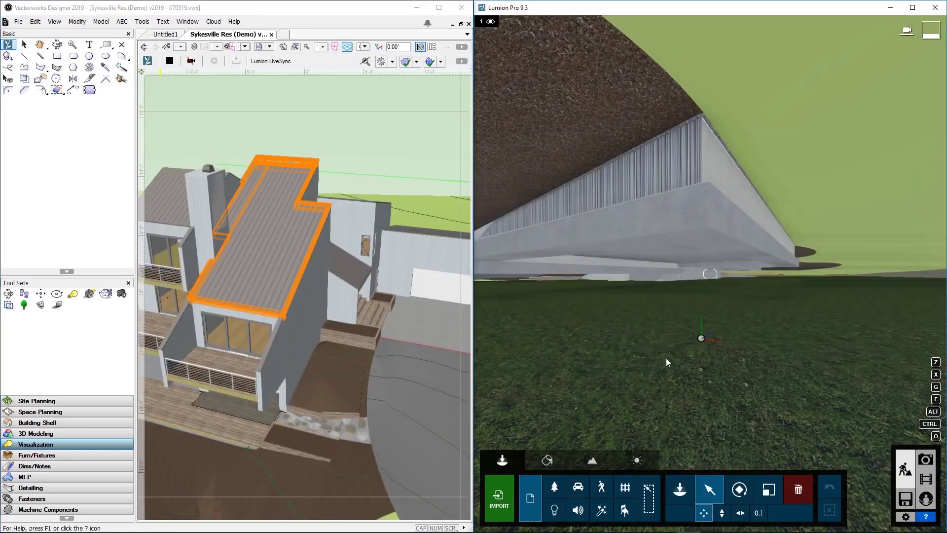
pyautogui.moveTo(666, 357); pyautogui.dragTo(702, 239, button='right')
pyautogui.scroll(-10, 677, 275)
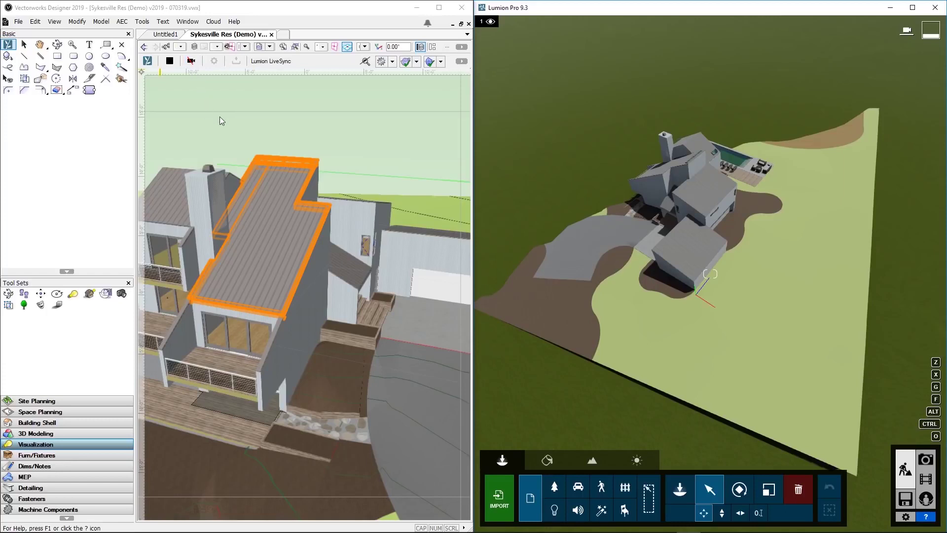
# In Vectorworks, orbit the house with the Flyover tool so that the synced Lumion camera follows the view
pyautogui.click(241, 147)
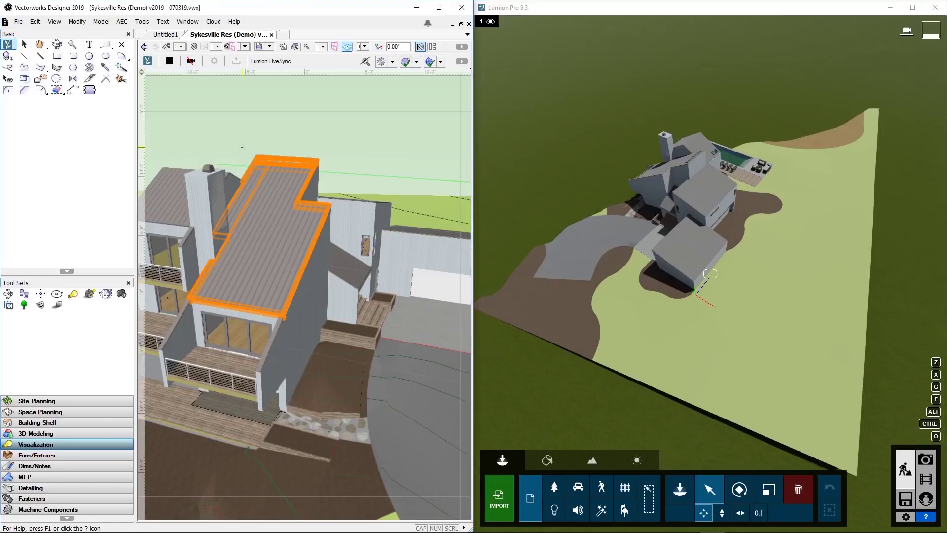
pyautogui.click(60, 45)
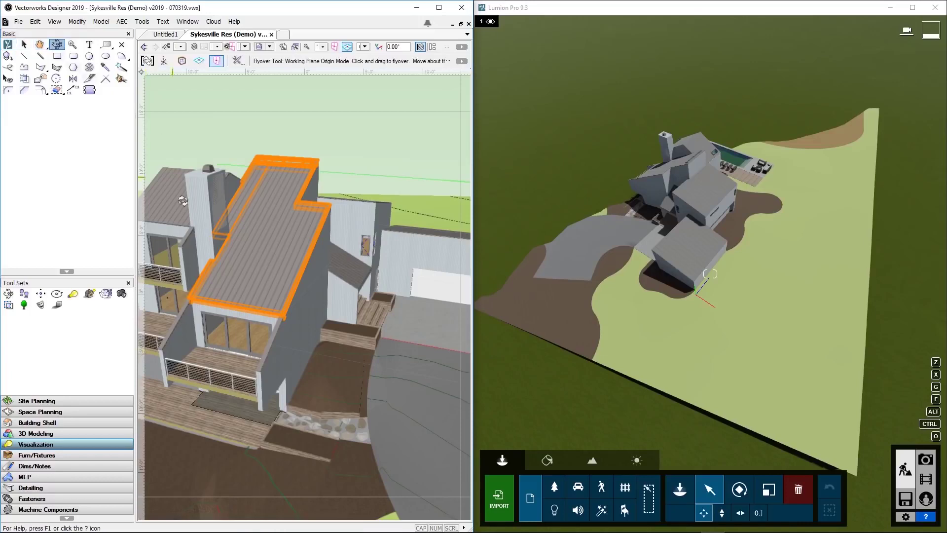
pyautogui.moveTo(260, 284); pyautogui.dragTo(245, 203)
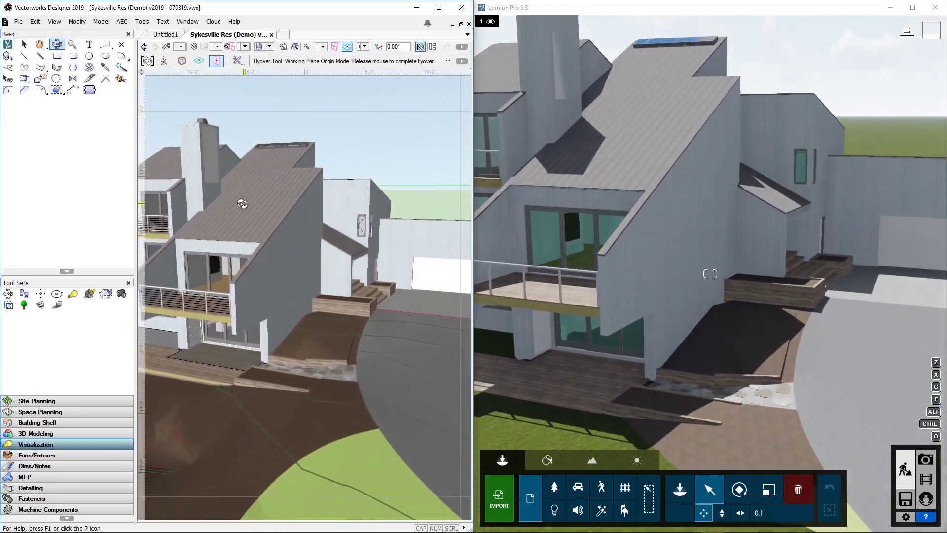
# Move the Lumion camera independently around the house's front and side decks, and orbit the model again from Vectorworks with Flyover
pyautogui.click(718, 256)
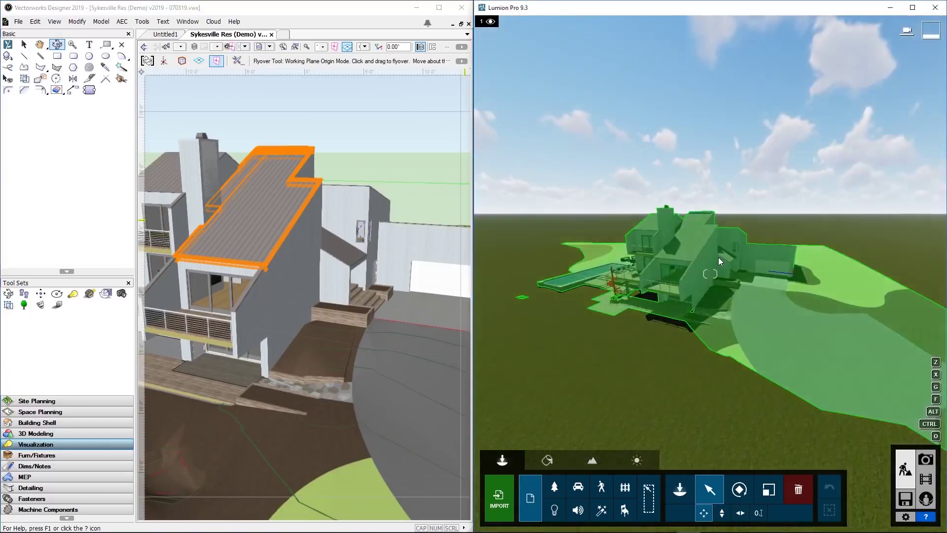
pyautogui.keyDown('ctrl'); pyautogui.click(595, 142); pyautogui.keyUp('ctrl')
pyautogui.press('w')
pyautogui.press('w')
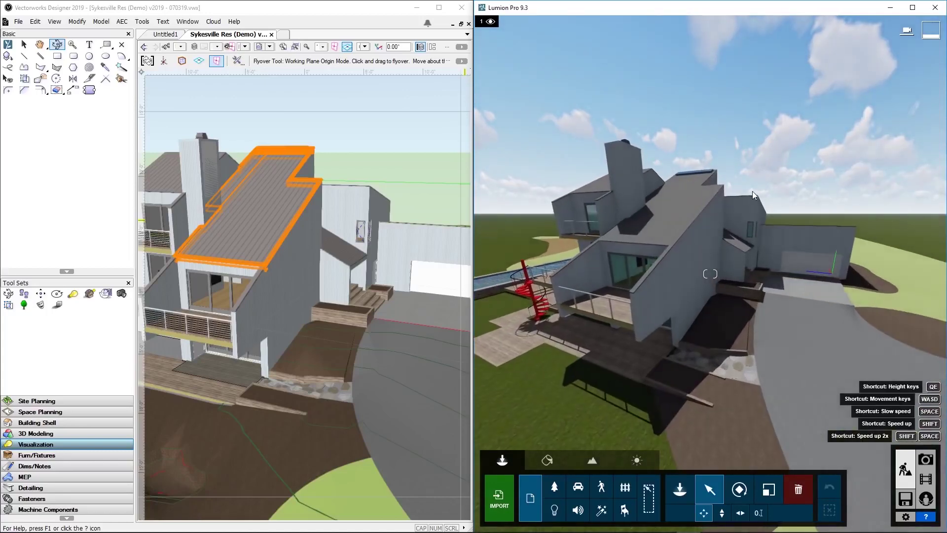
pyautogui.moveTo(752, 191); pyautogui.dragTo(833, 191, button='right')
pyautogui.press('s')
pyautogui.press('a')
pyautogui.press('a')
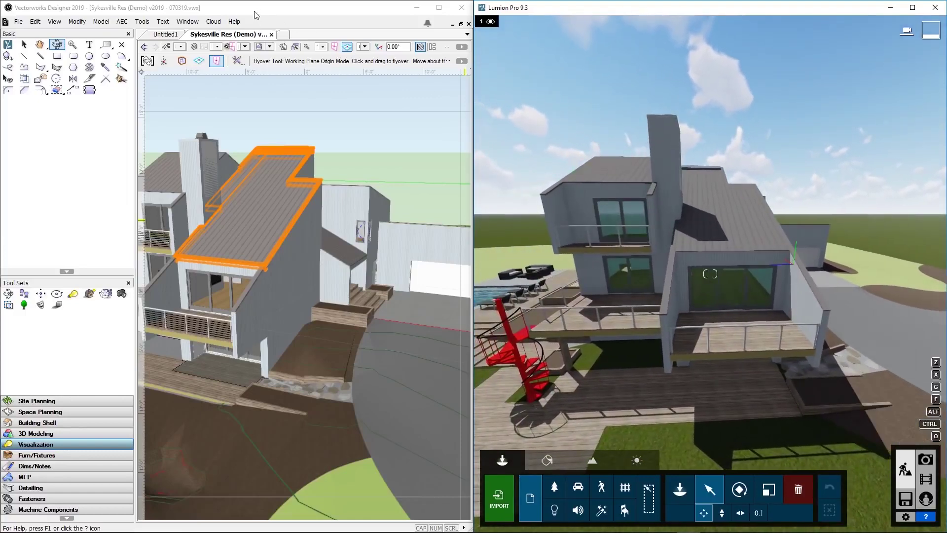
pyautogui.click(256, 12)
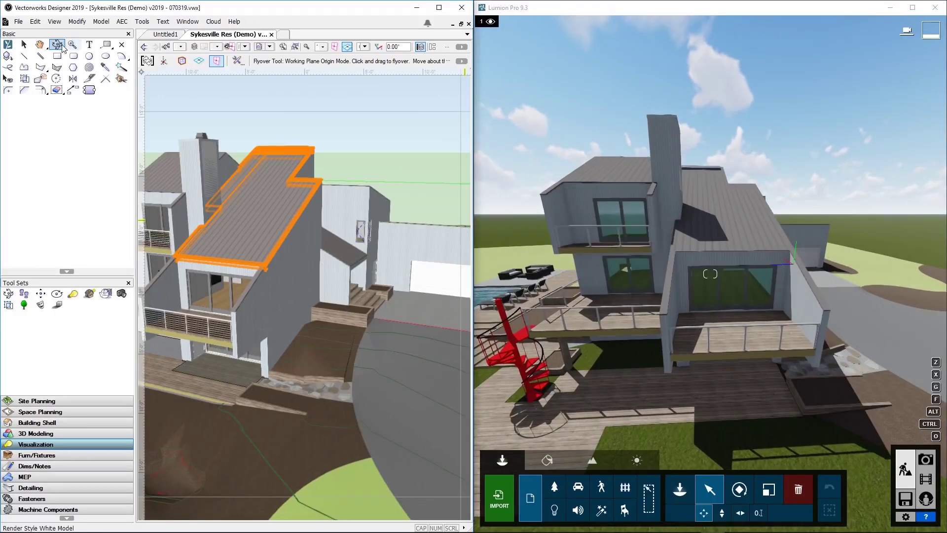
pyautogui.moveTo(279, 263); pyautogui.dragTo(363, 237)
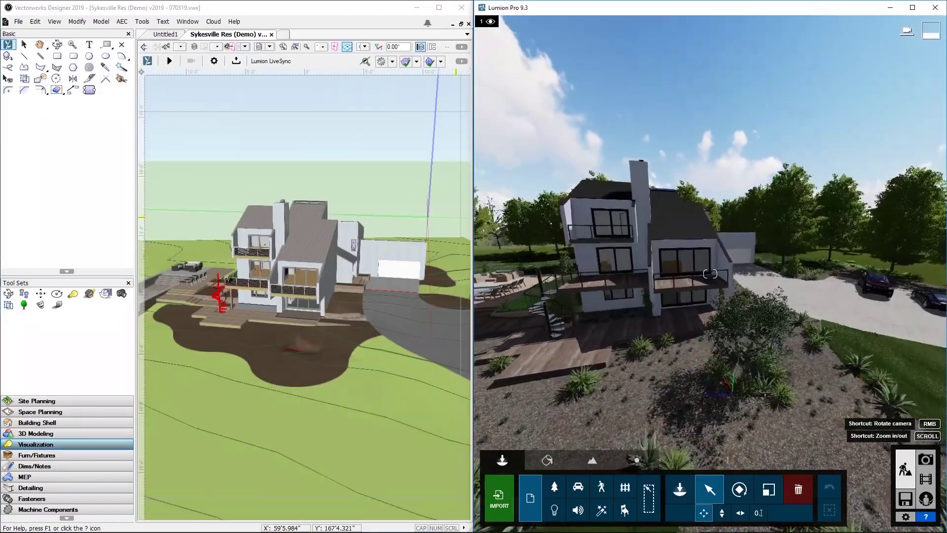
# Look over the landscaped Lumion scene and start LiveSync in Vectorworks for the Sykesville Res (Demo) v2019 - 070319a.vwx file
pyautogui.click(668, 282)
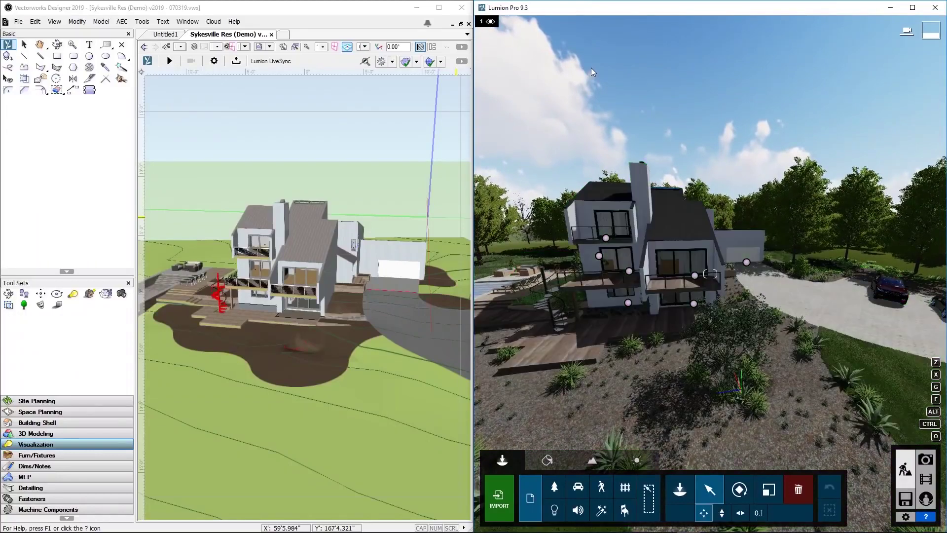
pyautogui.click(193, 92)
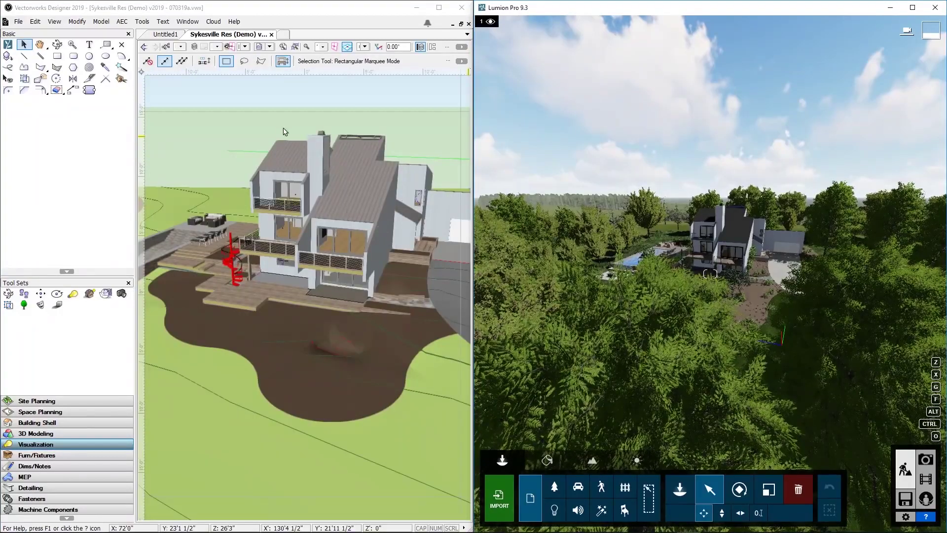
pyautogui.click(8, 43)
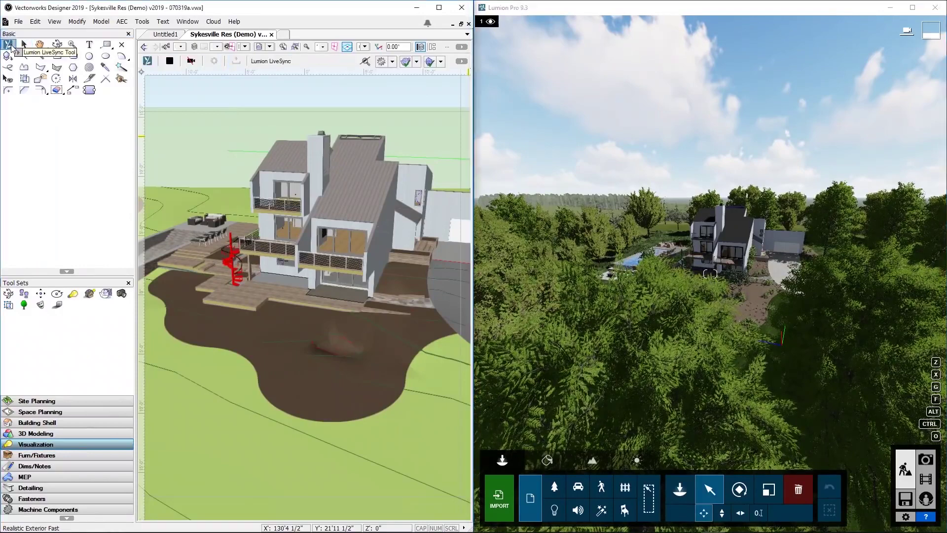
# In Lumion, reconnect the landscaped scene's house model to LiveSync, deselect it, and switch the object category to Sound
pyautogui.click(767, 258)
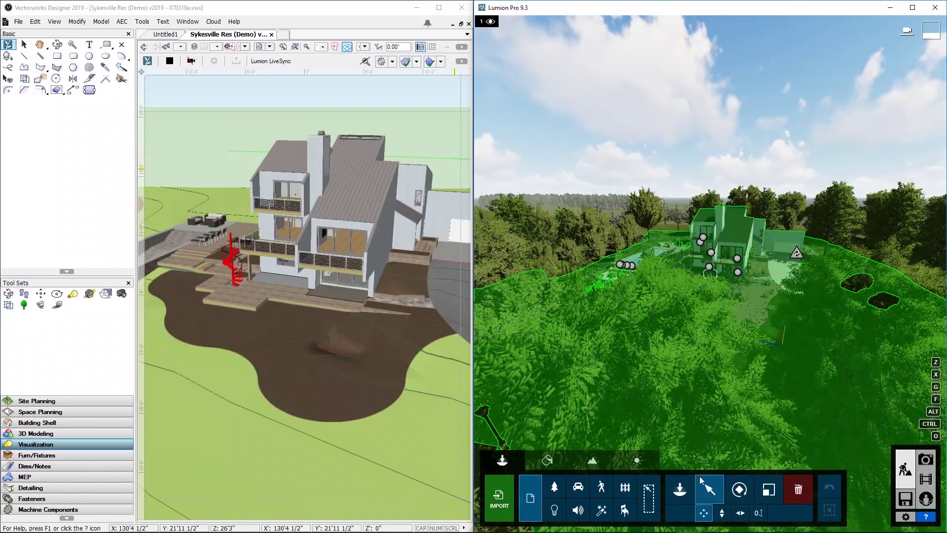
pyautogui.press('w')
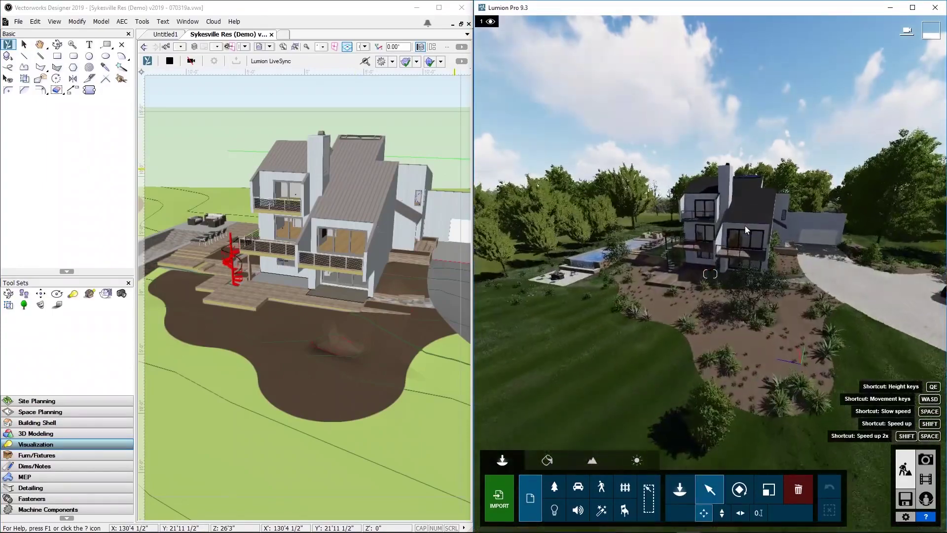
pyautogui.click(745, 226)
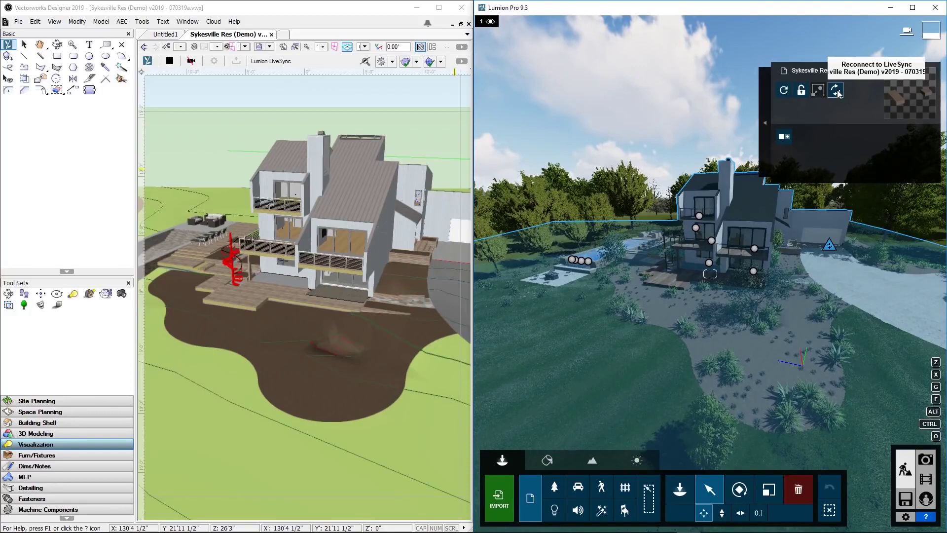
pyautogui.click(835, 91)
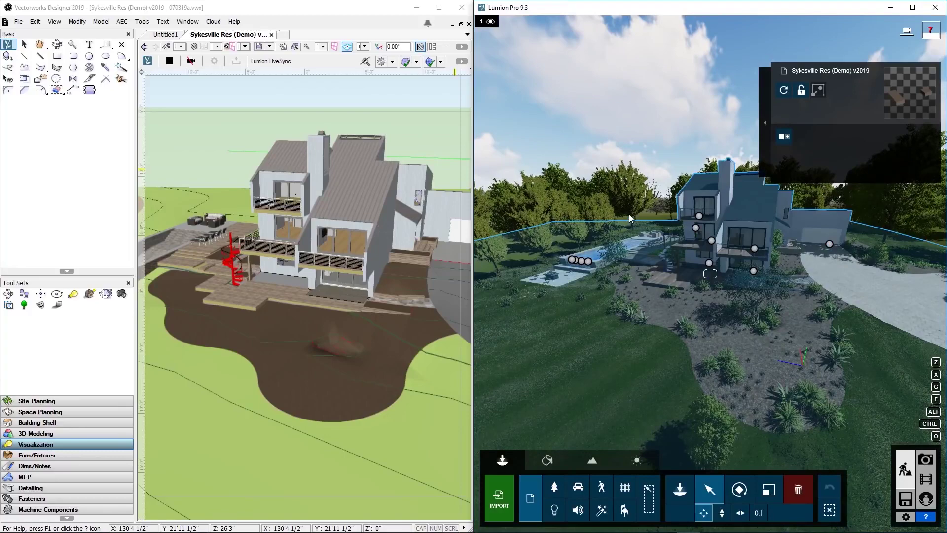
pyautogui.keyDown('ctrl'); pyautogui.click(635, 116); pyautogui.keyUp('ctrl')
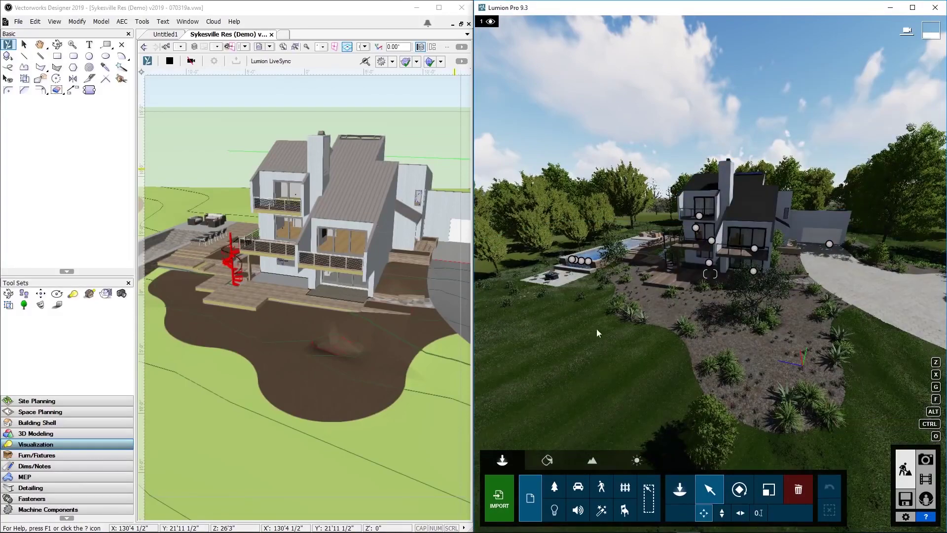
pyautogui.click(577, 510)
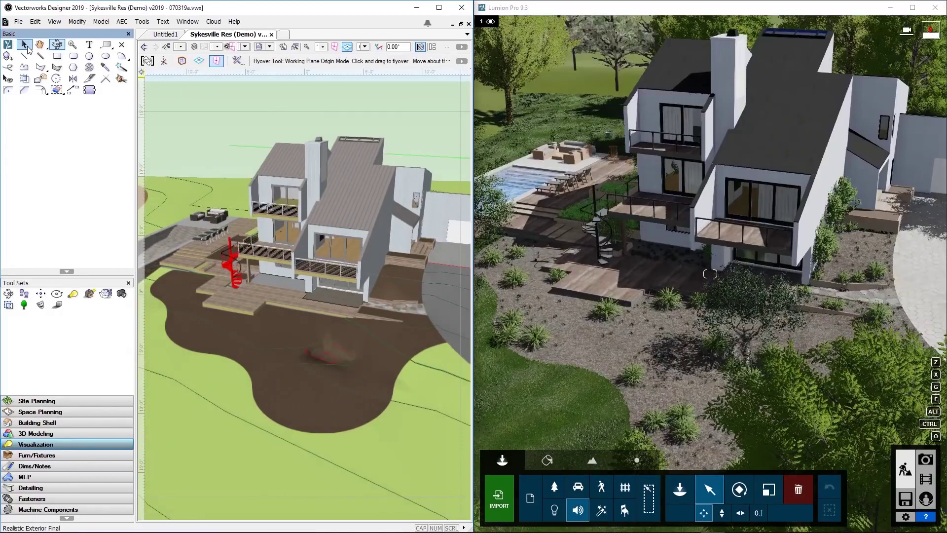
# In Vectorworks, delete the house's large sloped roof to test the live update in Lumion, and undo the deletion
pyautogui.click(24, 44)
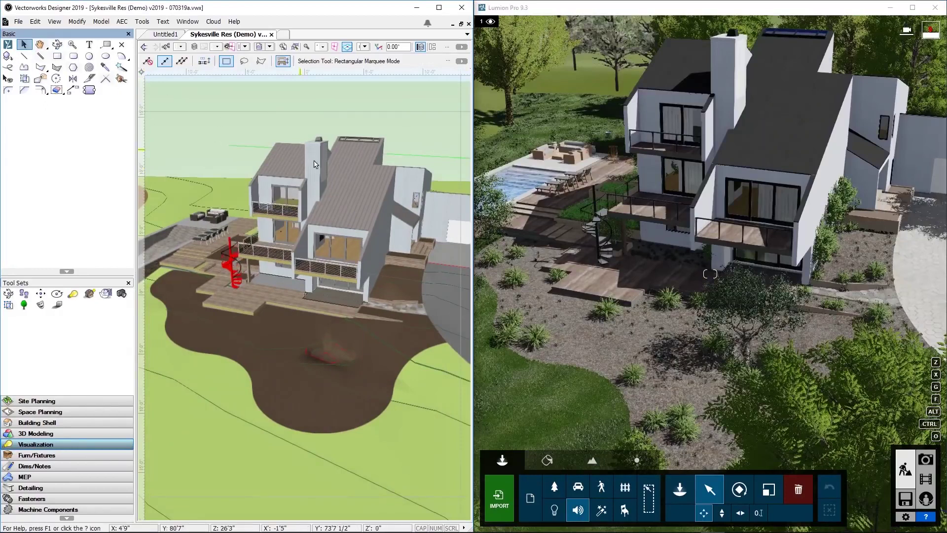
pyautogui.click(353, 192)
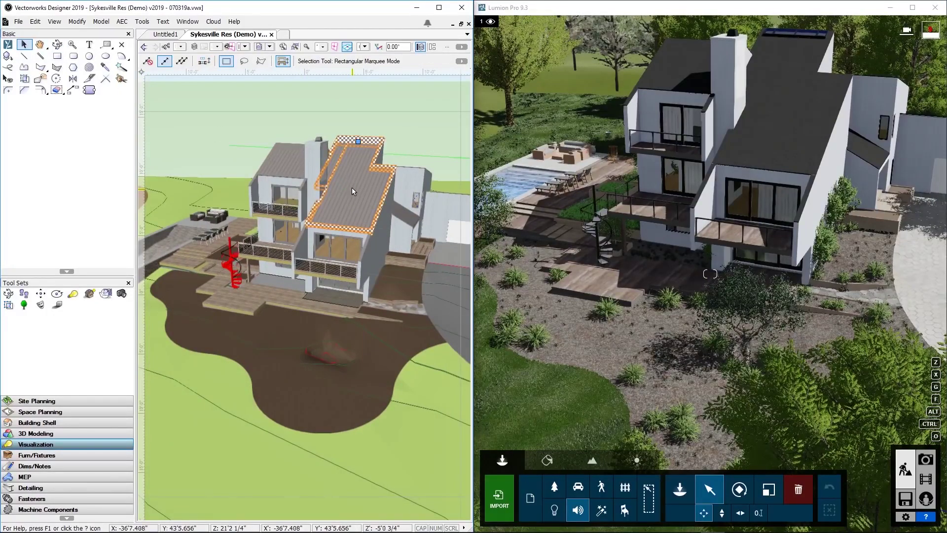
pyautogui.press('Delete')
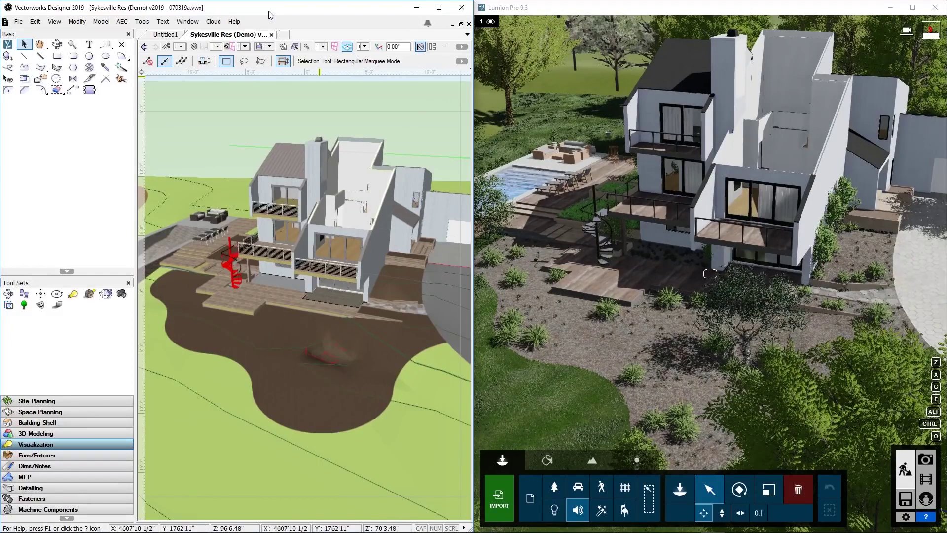
pyautogui.hotkey('ctrl', 'z')
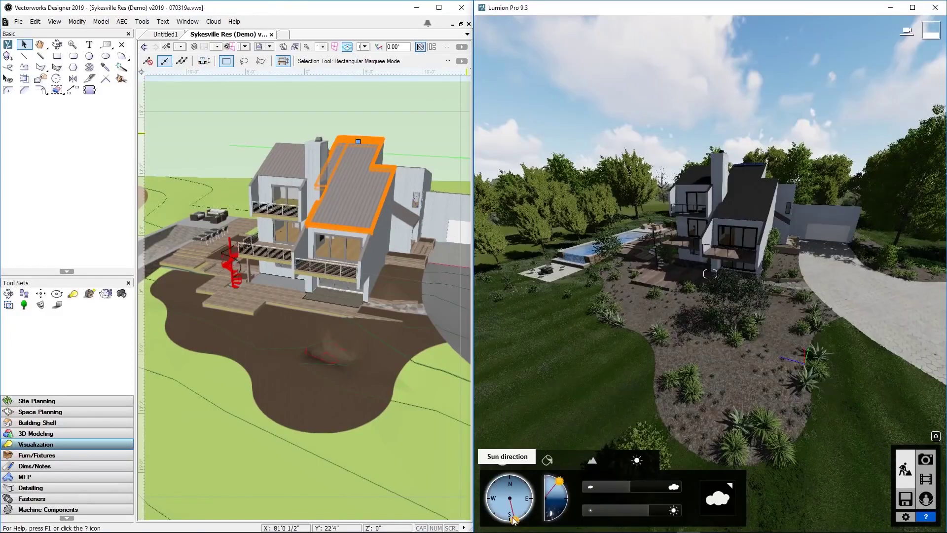
# Turn Lumion's sun direction to the northwest, and orbit the house in Vectorworks with Flyover to view the synced scene
pyautogui.moveTo(513, 519); pyautogui.dragTo(499, 485)
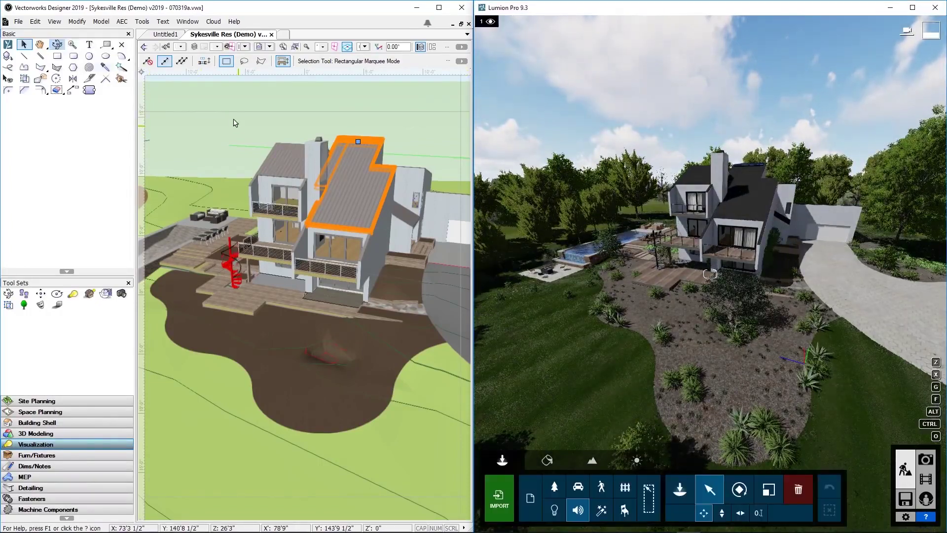
pyautogui.click(225, 113)
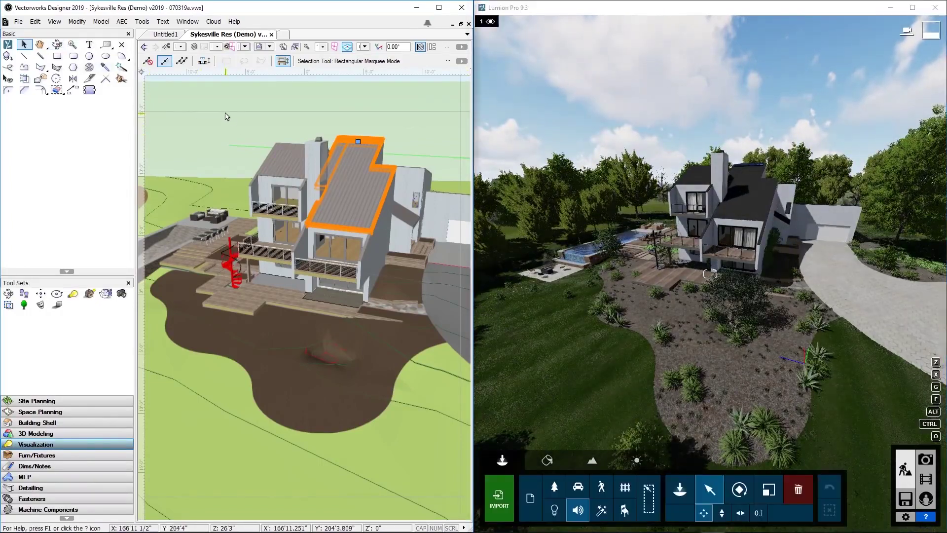
pyautogui.click(225, 116)
pyautogui.click(57, 45)
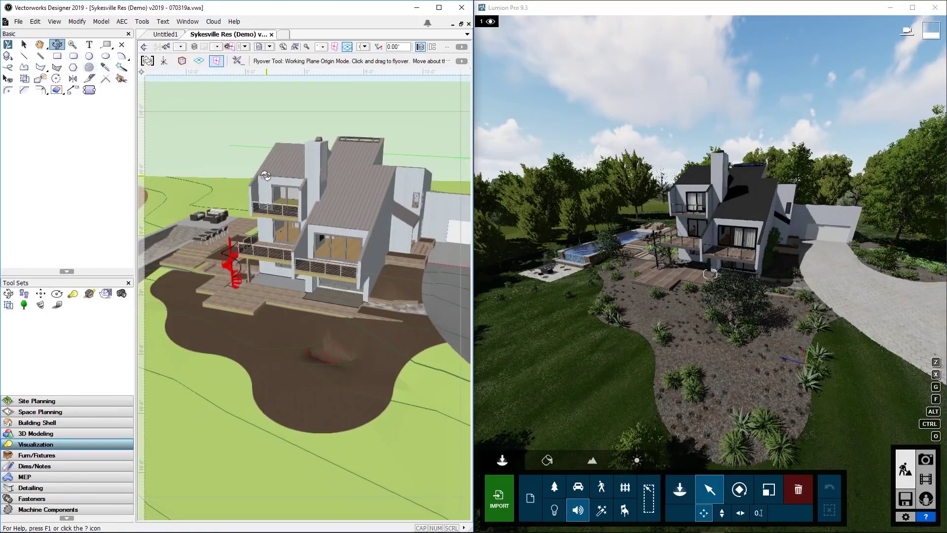
pyautogui.moveTo(283, 194); pyautogui.dragTo(318, 181)
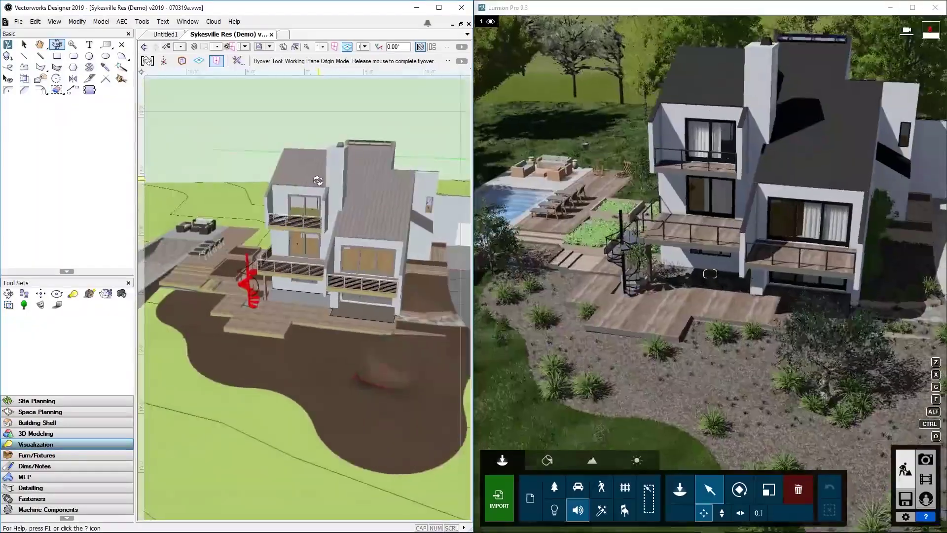